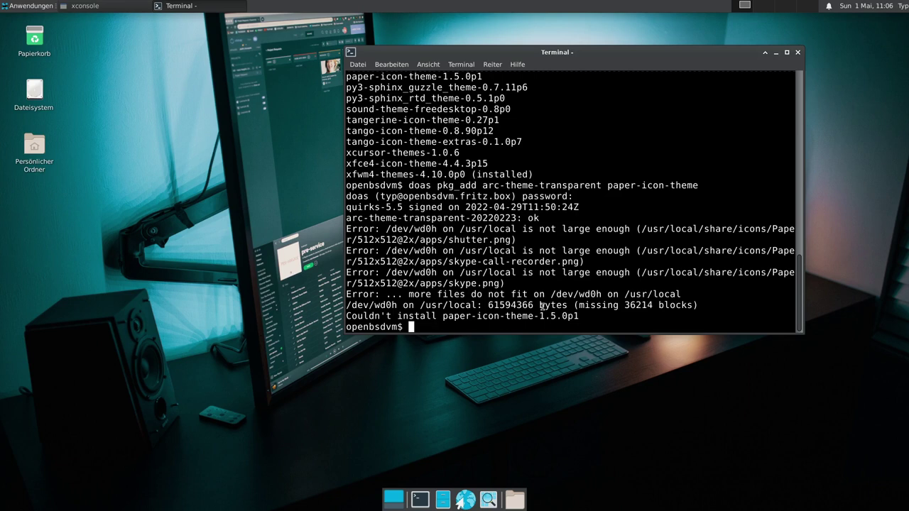
- Set the desktop appearance theme to Arc-Dark and move the Erscheinungsbild window clear of the terminal
click(10, 10)
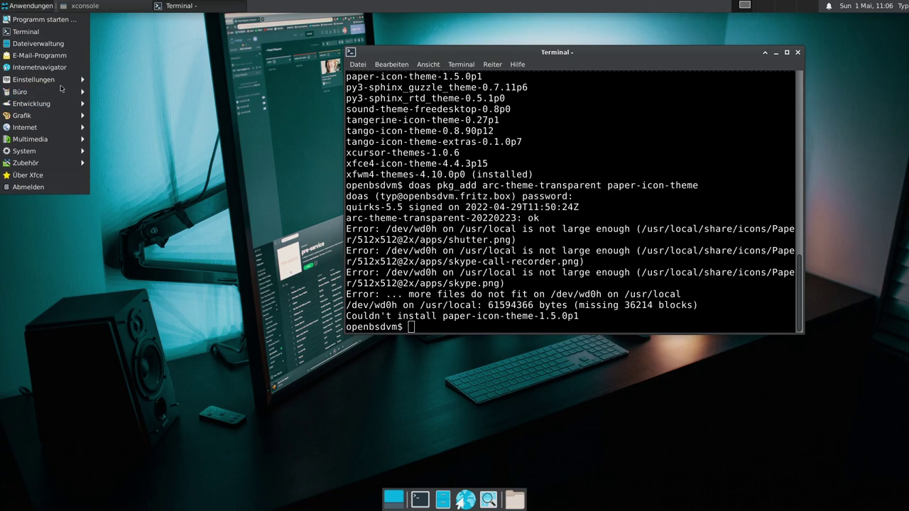
mouse_move(61, 86)
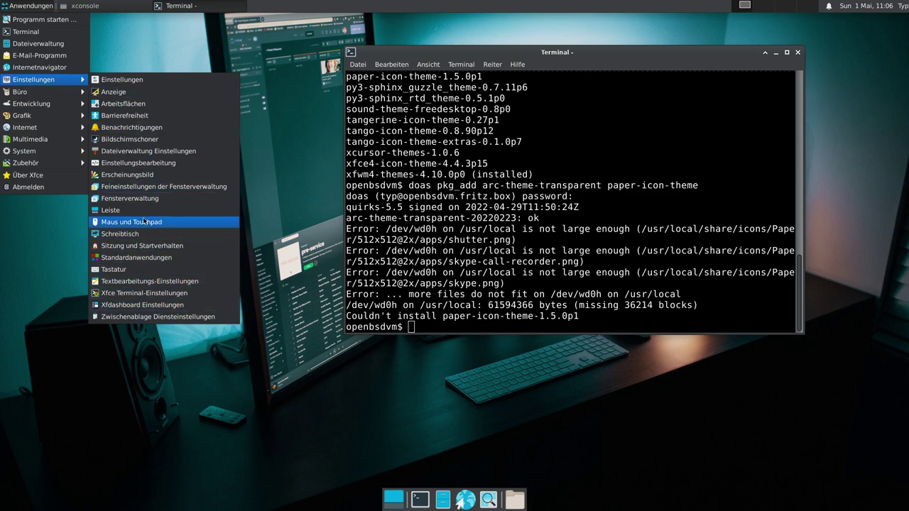
click(129, 176)
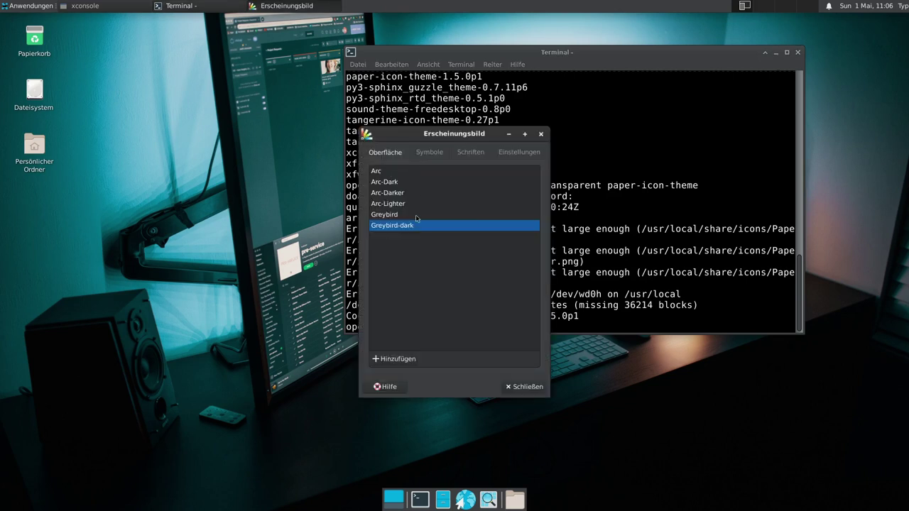
click(380, 184)
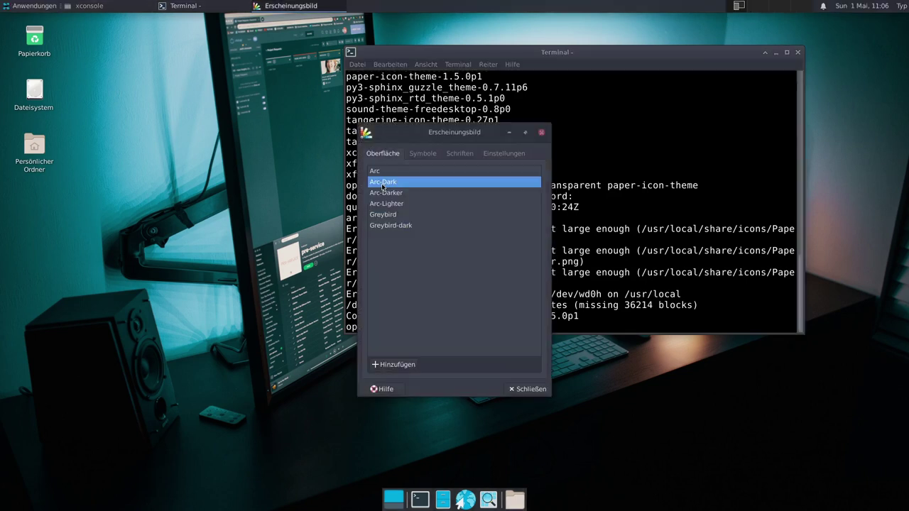
drag(441, 133, 140, 74)
- Close the terminal window, leaving the Erscheinungsbild window open
click(535, 272)
click(535, 272)
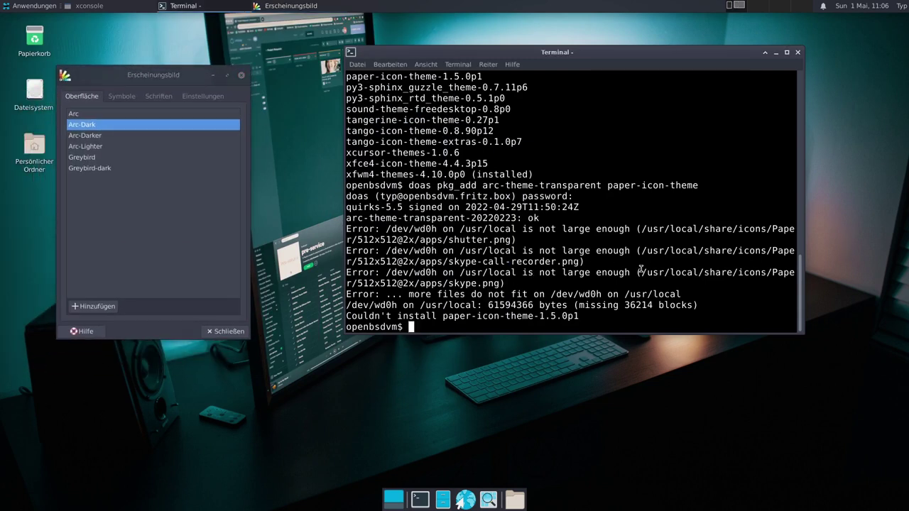
click(10, 7)
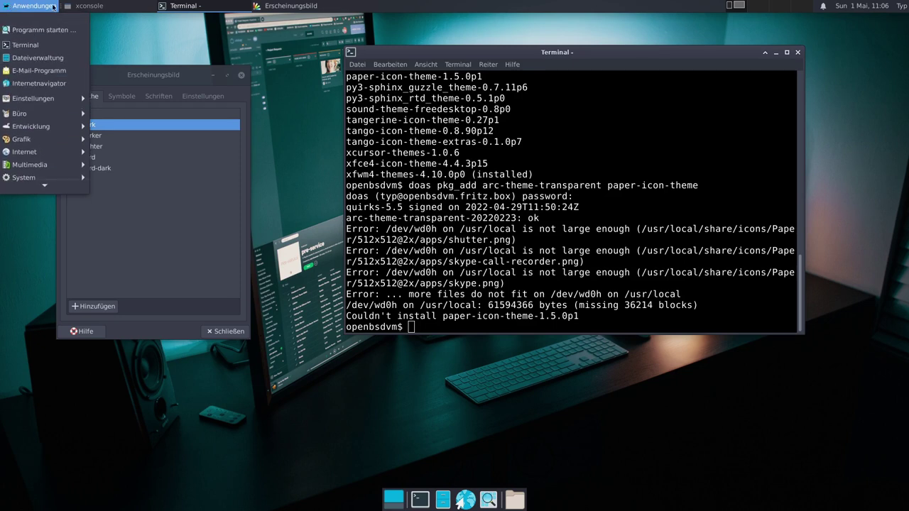
click(594, 53)
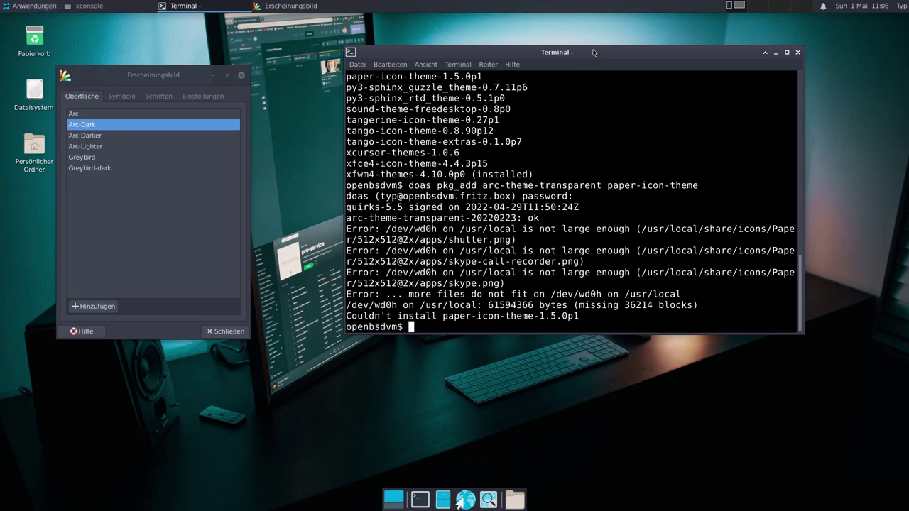
click(798, 52)
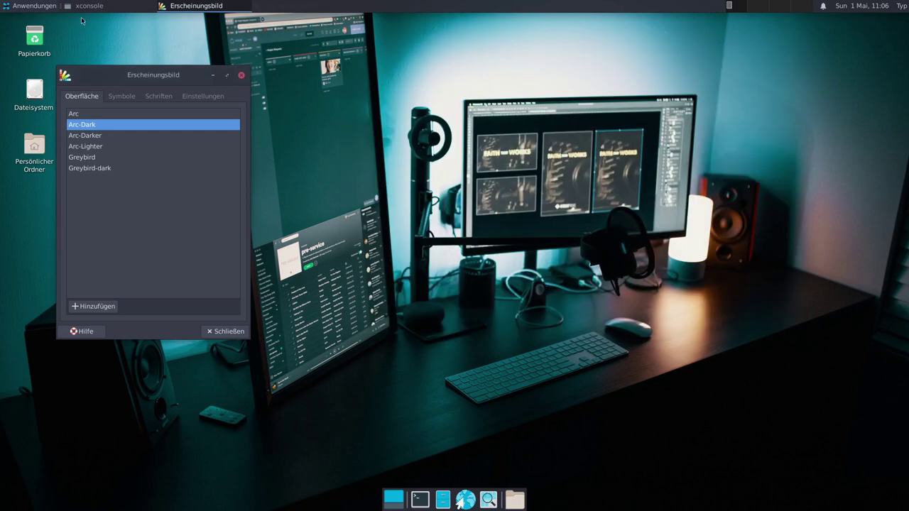
- Set the window manager theme to Arc-Dark in the Fensterverwaltung settings and close them
click(32, 6)
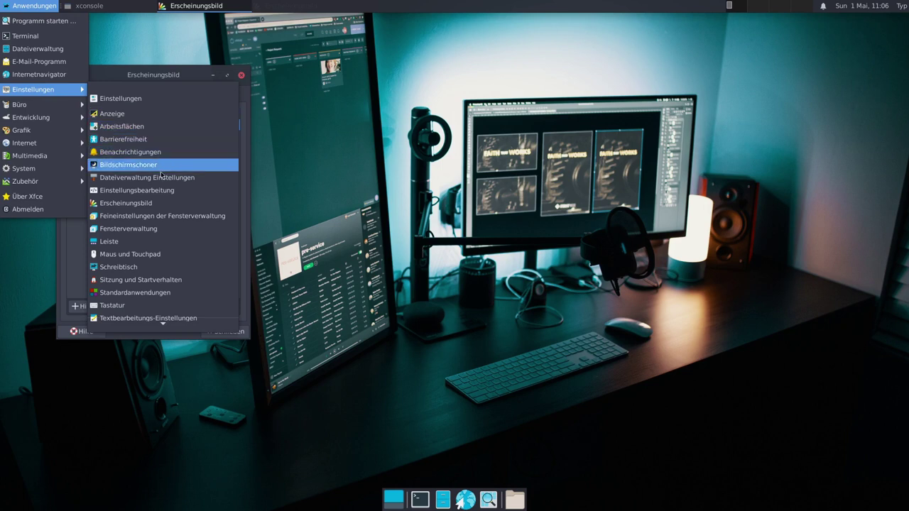
click(133, 229)
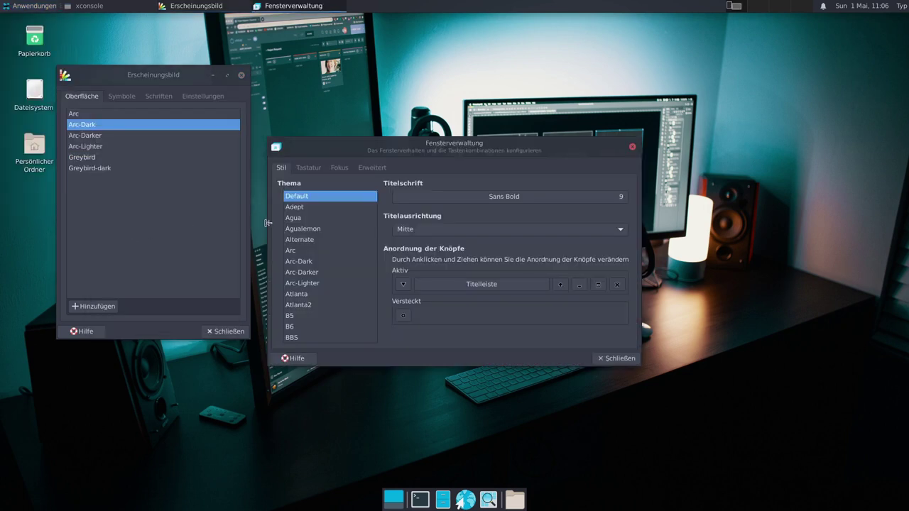
click(300, 263)
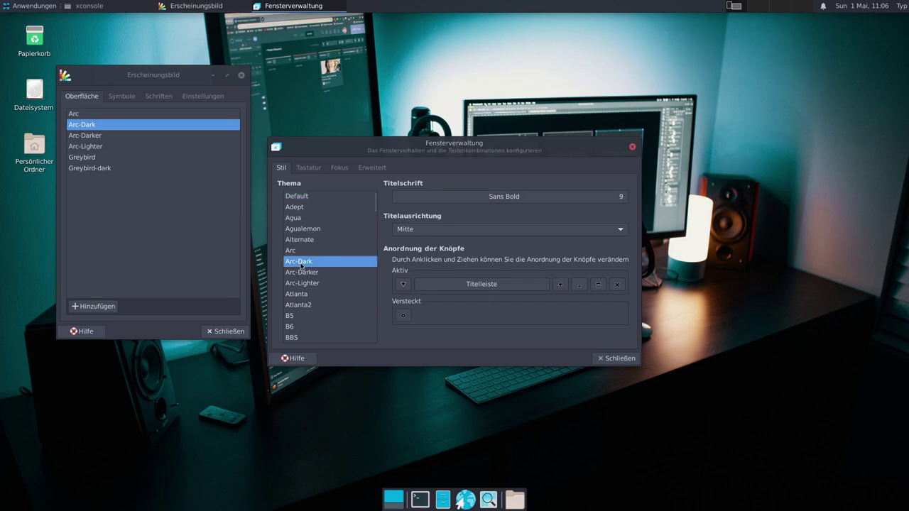
click(615, 359)
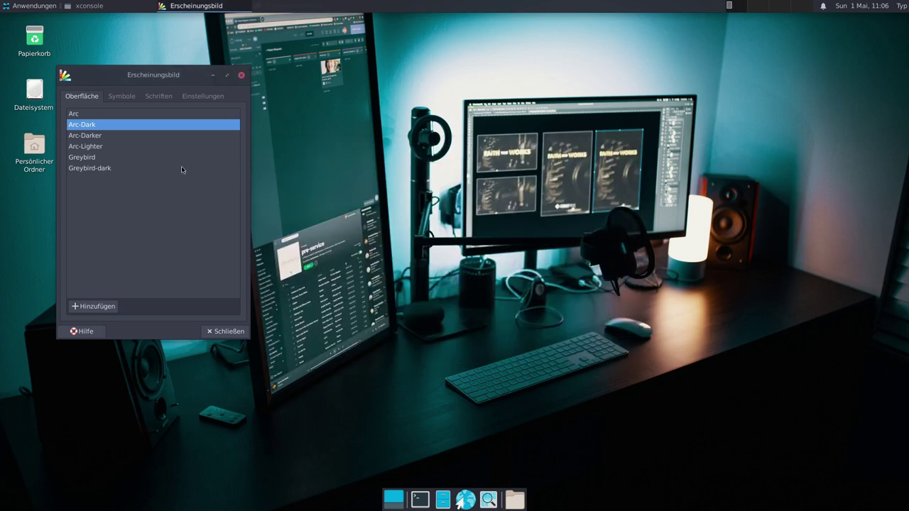
- Check the installed icon themes in the Erscheinungsbild settings and close the window
click(120, 97)
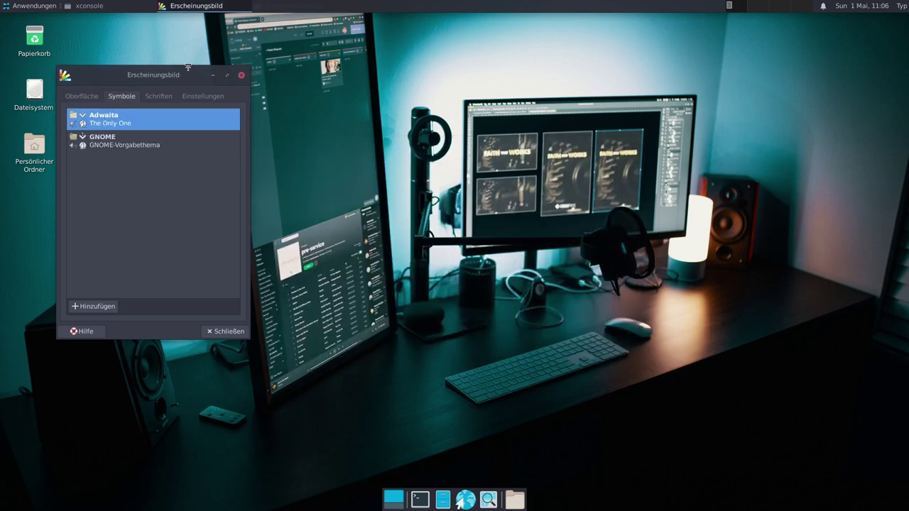
drag(171, 72, 393, 72)
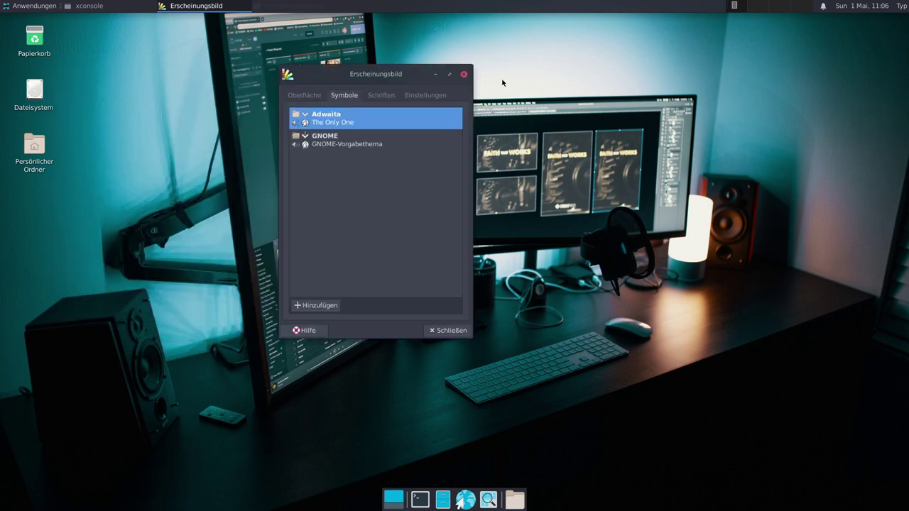
click(464, 74)
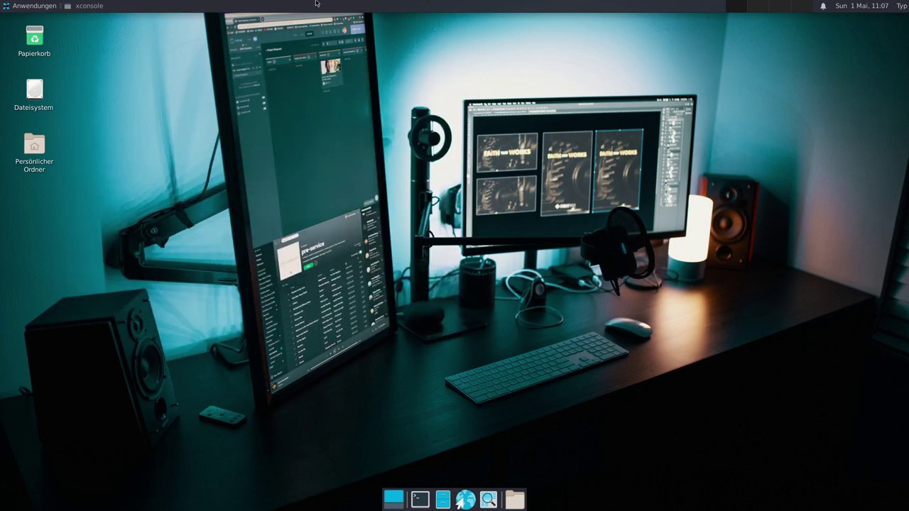
- Open the panel preferences and set the row size of Leiste 2 to 60 pixels
right_click(274, 12)
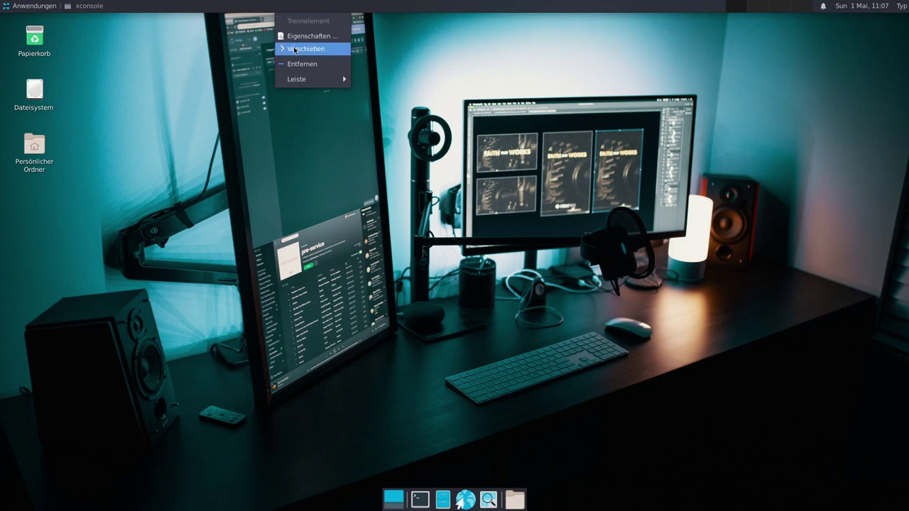
mouse_move(348, 81)
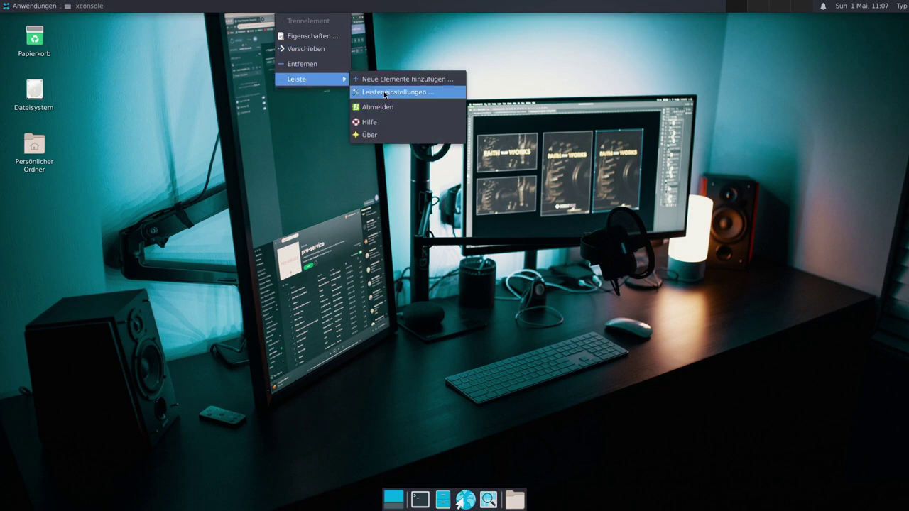
click(383, 93)
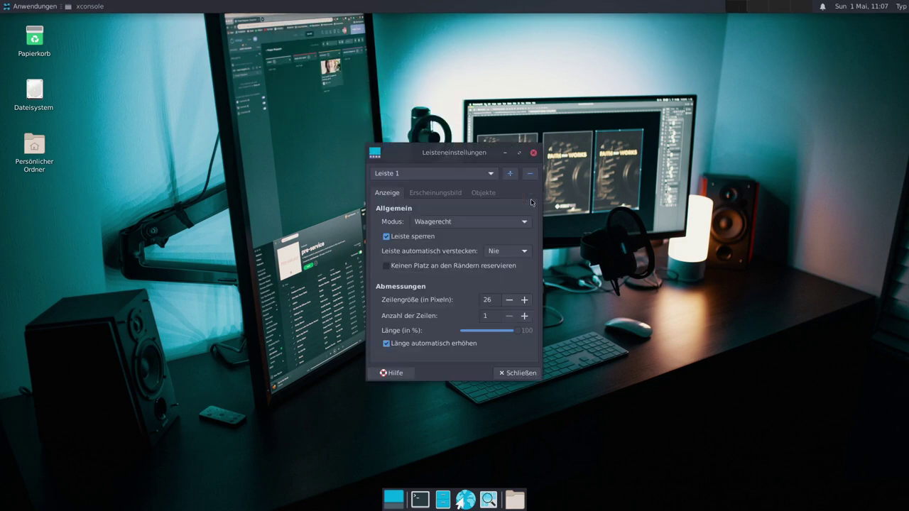
click(468, 177)
click(457, 187)
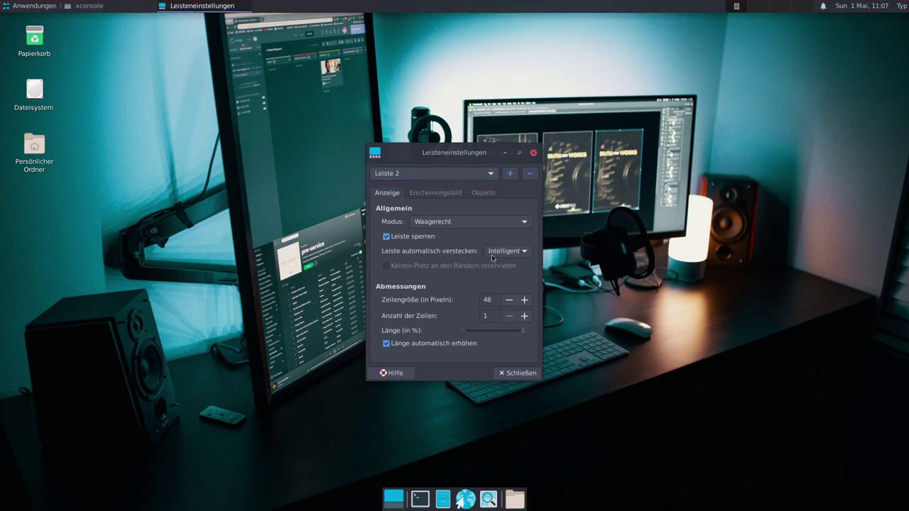
click(525, 300)
click(525, 299)
click(525, 300)
click(525, 299)
click(525, 300)
click(525, 299)
click(525, 300)
click(525, 300)
click(525, 300)
click(525, 299)
click(525, 300)
click(525, 300)
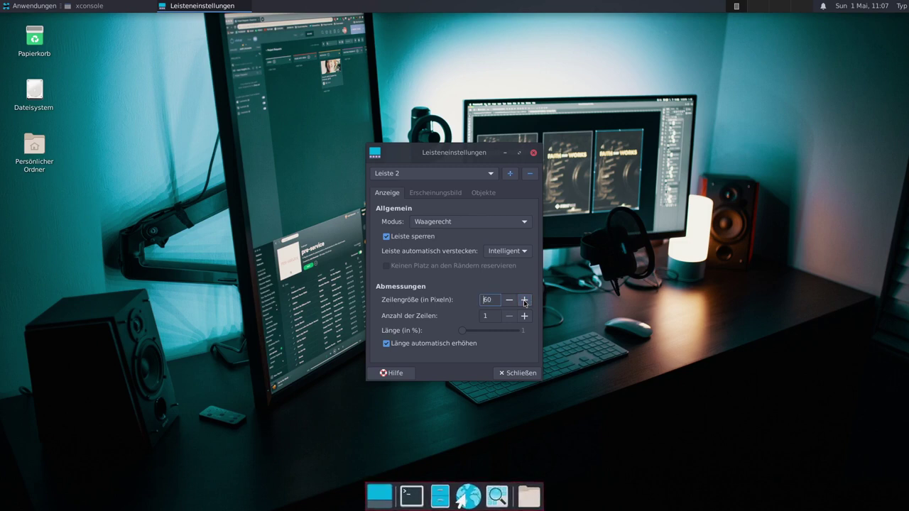
- Increase the row size of Leiste 1 to about 42 pixels and enable automatic icon sizing for it
click(444, 174)
click(431, 160)
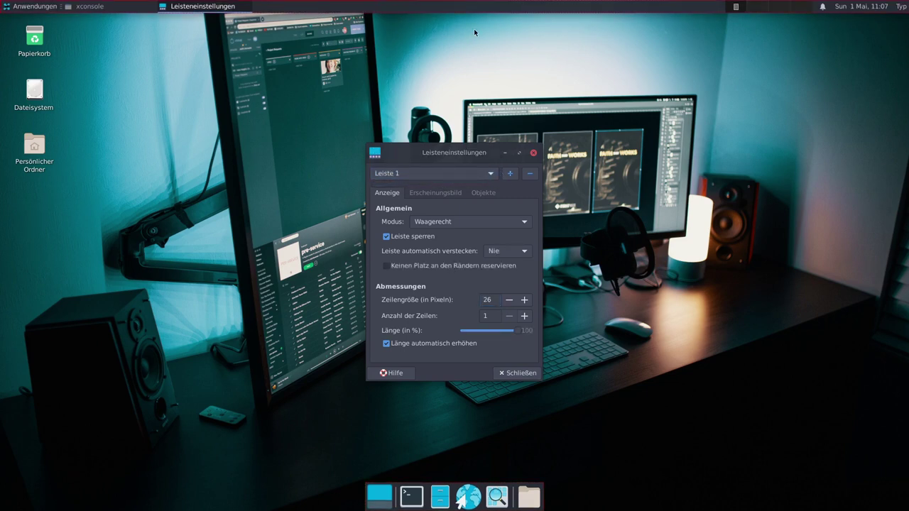
click(524, 300)
click(524, 300)
click(525, 300)
click(525, 300)
click(525, 300)
click(525, 300)
click(524, 300)
click(524, 300)
click(524, 300)
click(524, 300)
click(524, 300)
click(525, 299)
click(525, 300)
click(524, 300)
click(512, 304)
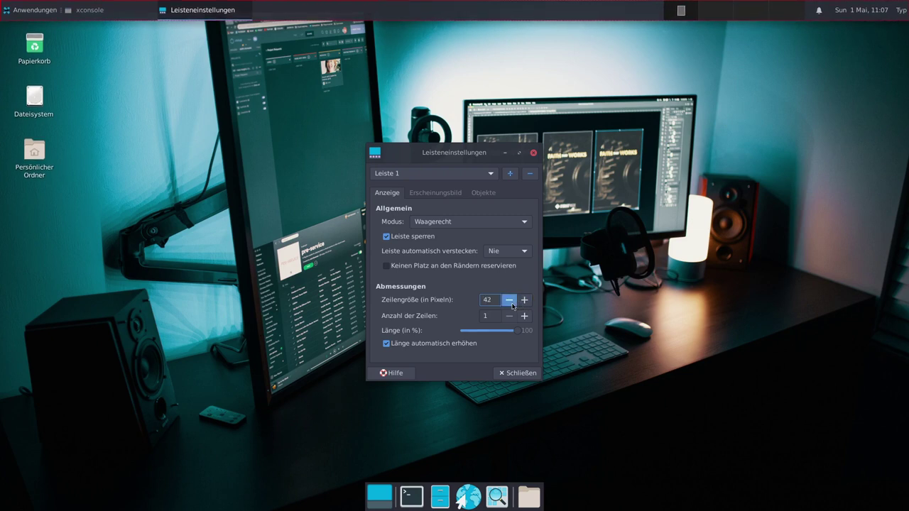
click(512, 303)
click(453, 192)
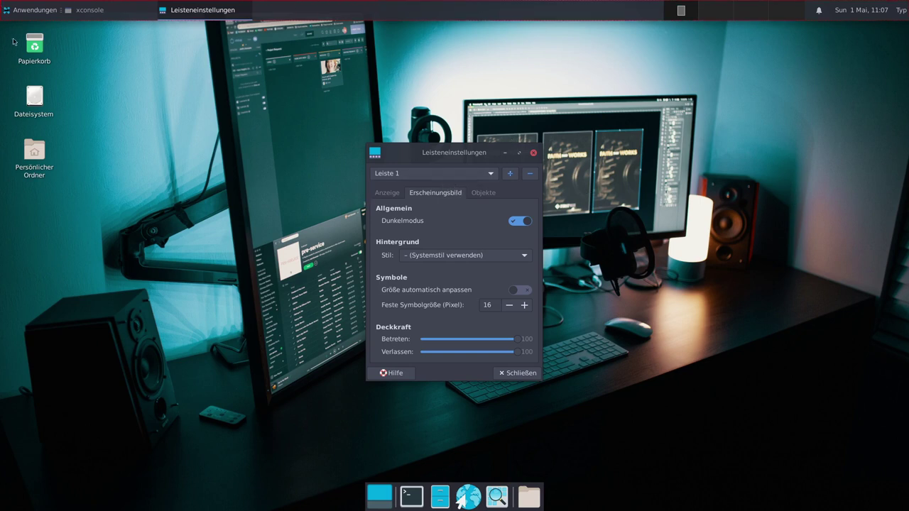
click(520, 291)
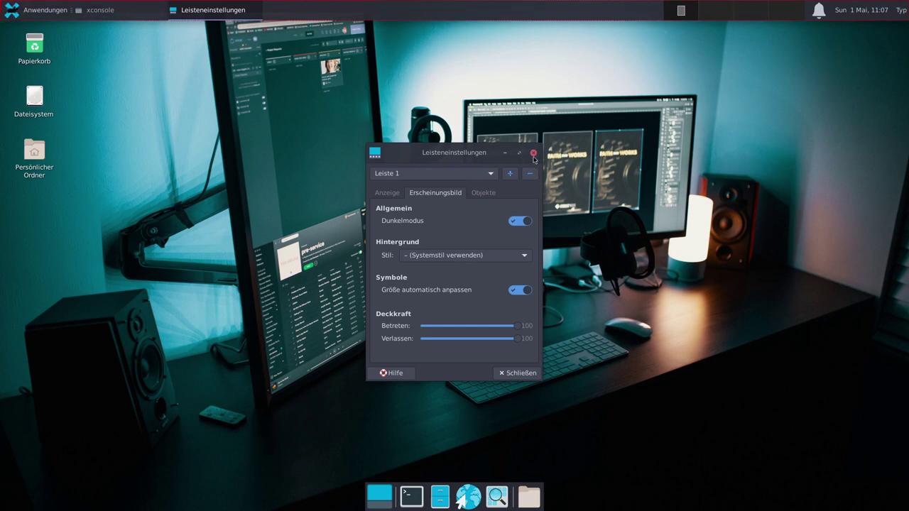
- Add the Whisker-Menü element to Leiste 1 and close the dialog for new elements
click(483, 196)
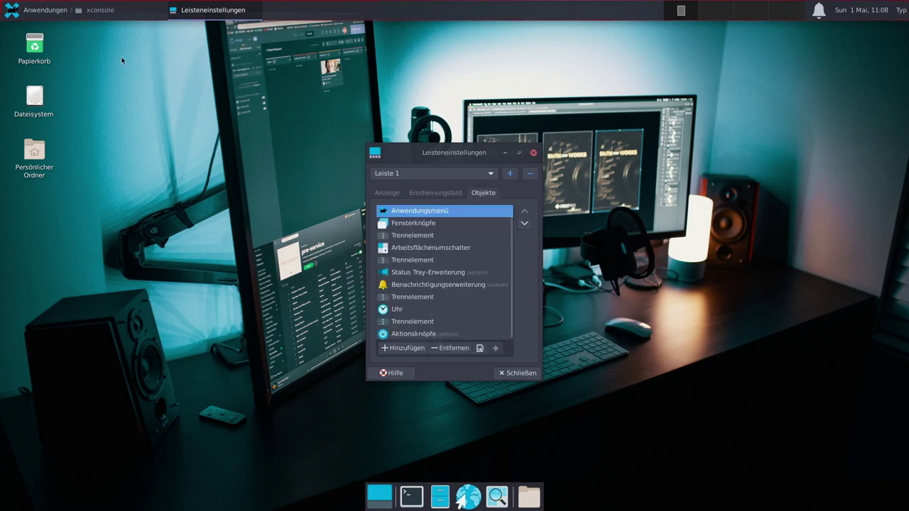
click(33, 13)
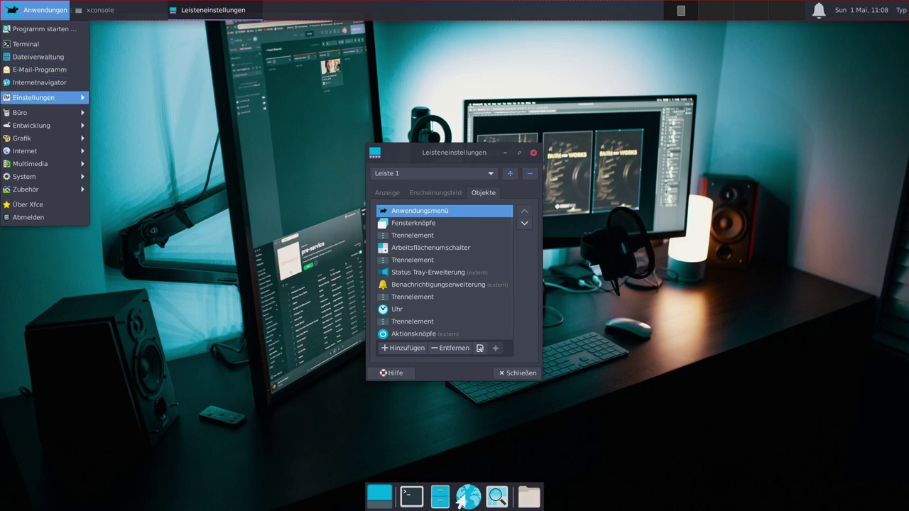
click(407, 353)
click(406, 349)
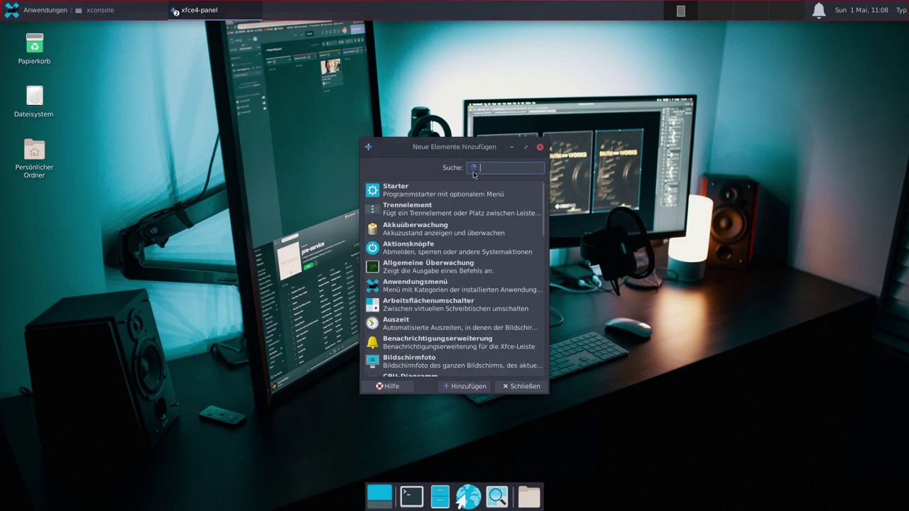
text(wh)
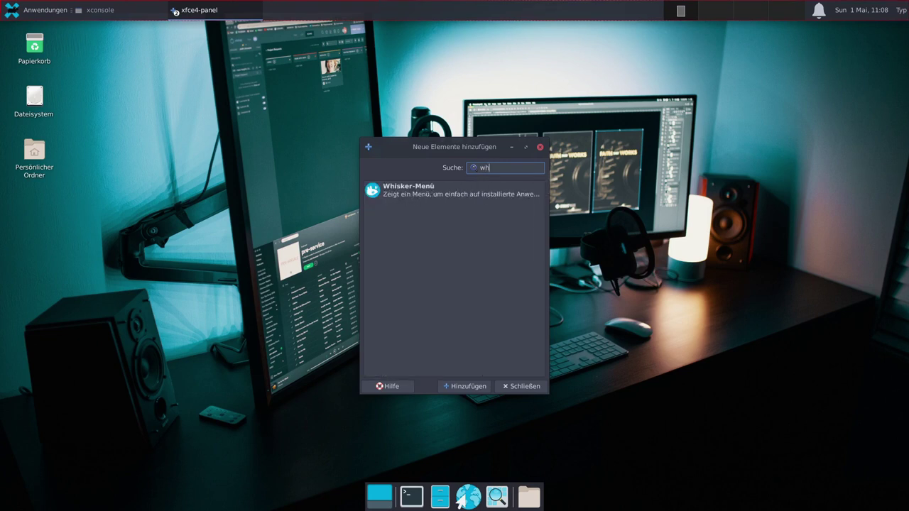
click(410, 197)
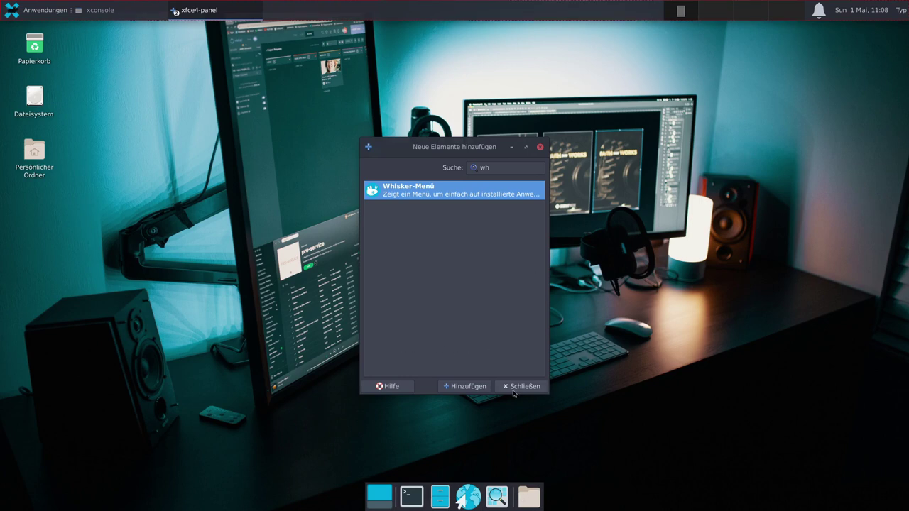
click(477, 386)
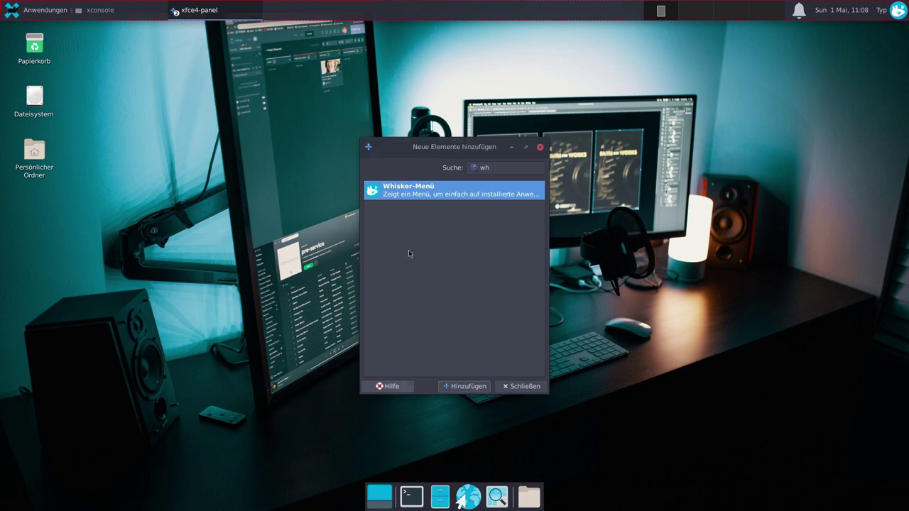
double_click(489, 168)
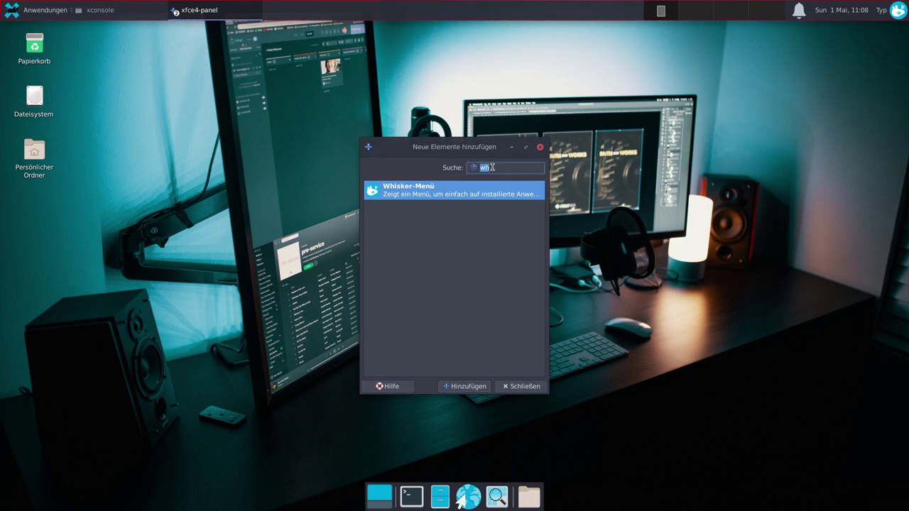
key(BackSpace)
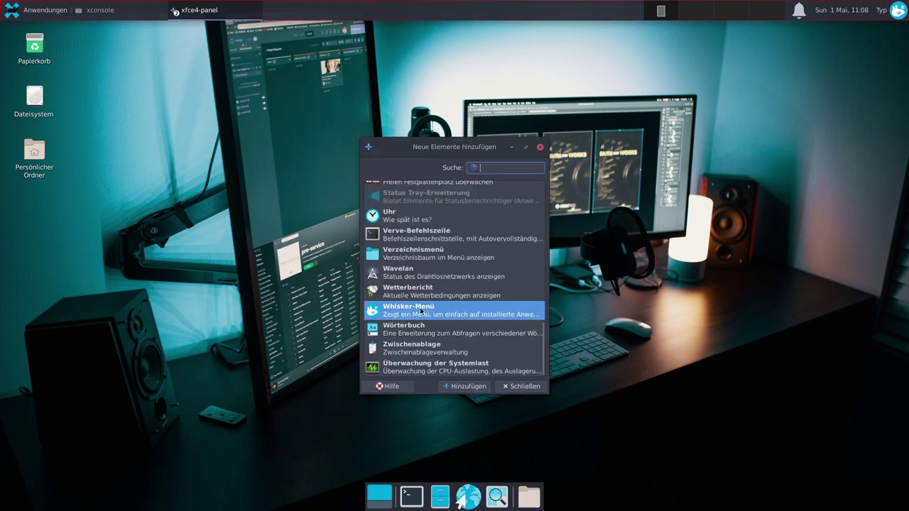
click(522, 385)
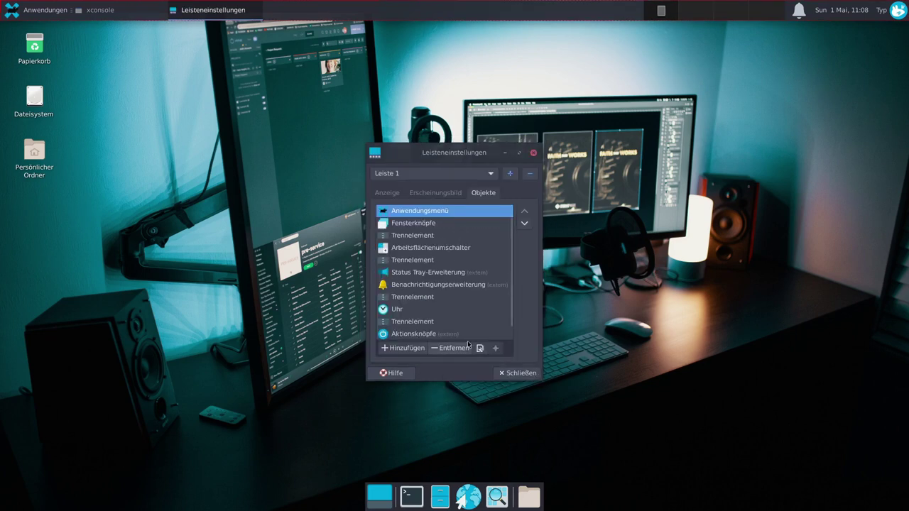
- Move the Whisker-Menü element to the first position in the object list of Leiste 1
click(419, 335)
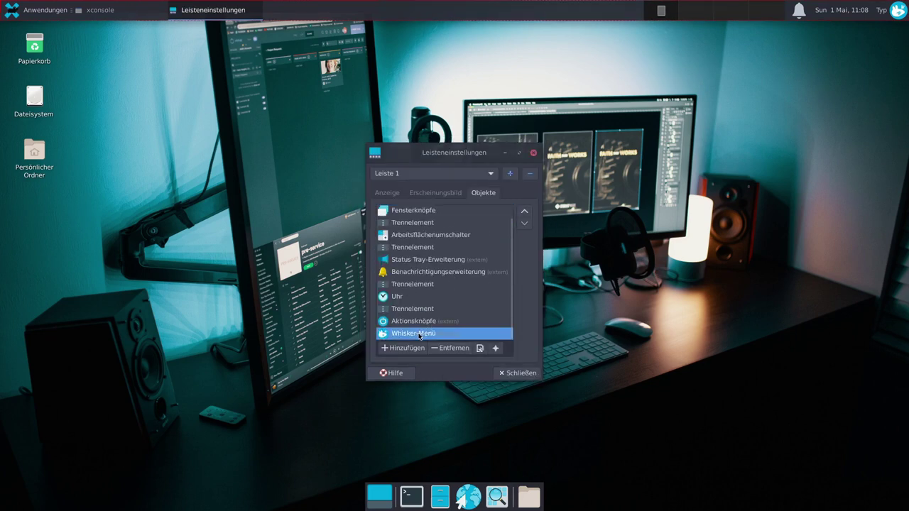
click(524, 217)
click(525, 216)
click(524, 217)
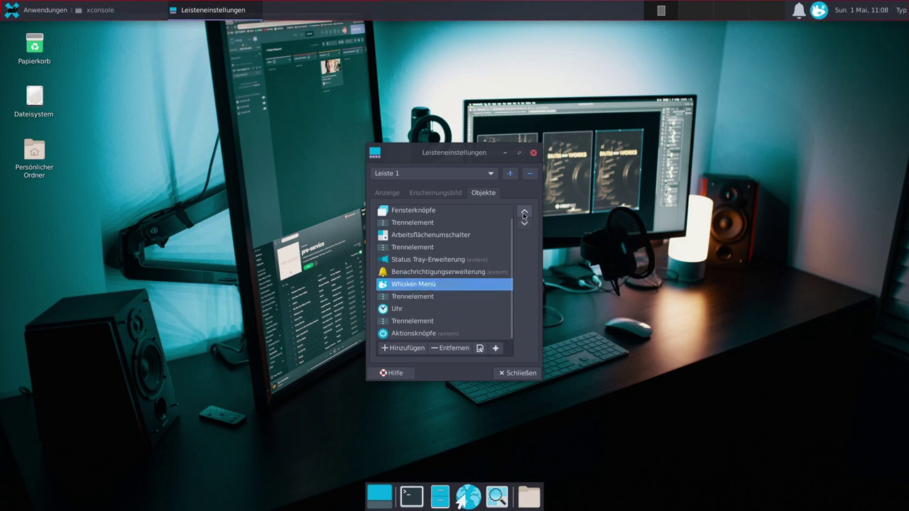
click(524, 217)
click(524, 217)
click(525, 216)
click(524, 217)
click(524, 216)
click(524, 215)
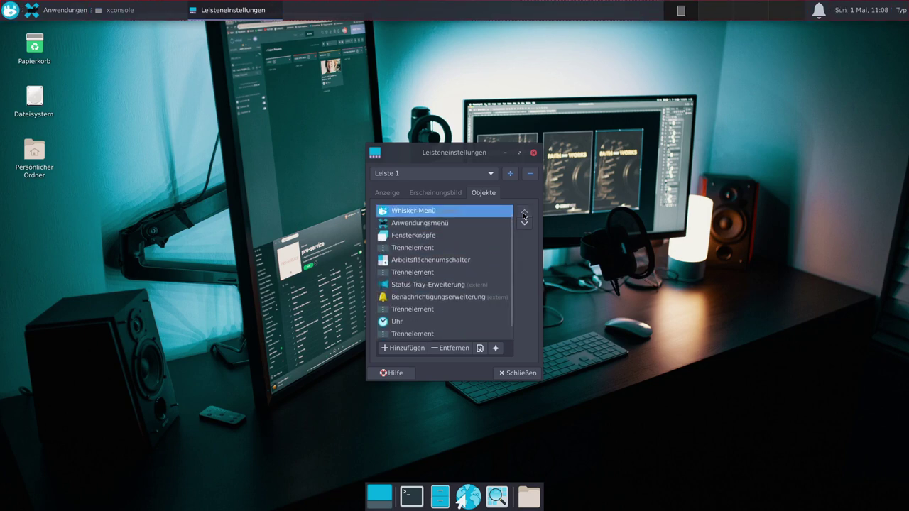
- Remove the Anwendungsmenü element from Leiste 1 permanently
click(437, 226)
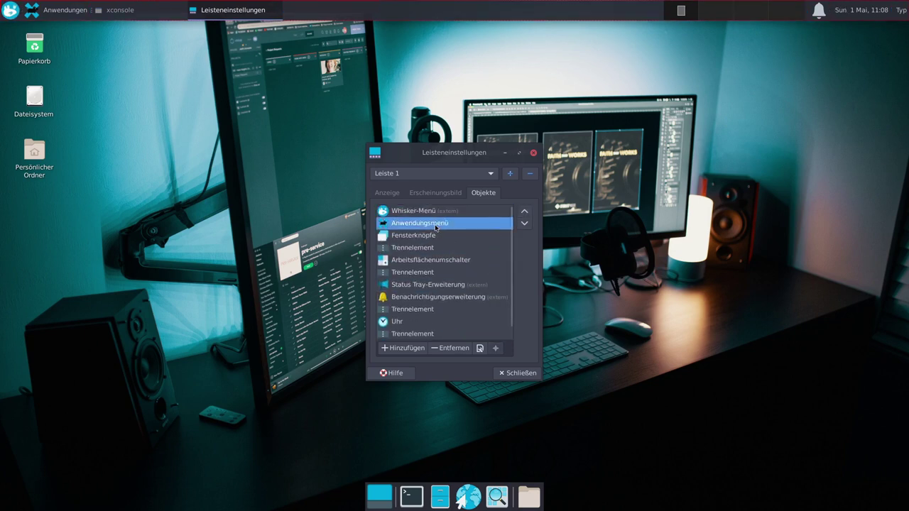
click(448, 351)
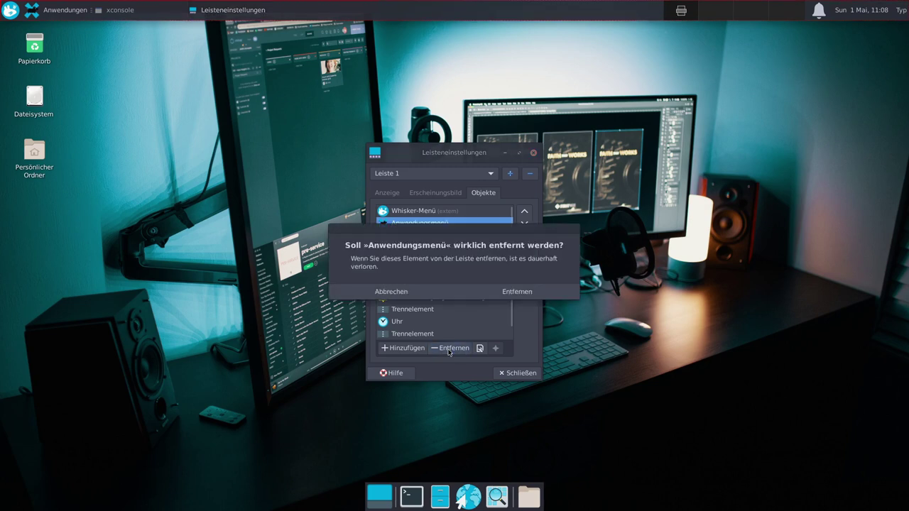
click(519, 289)
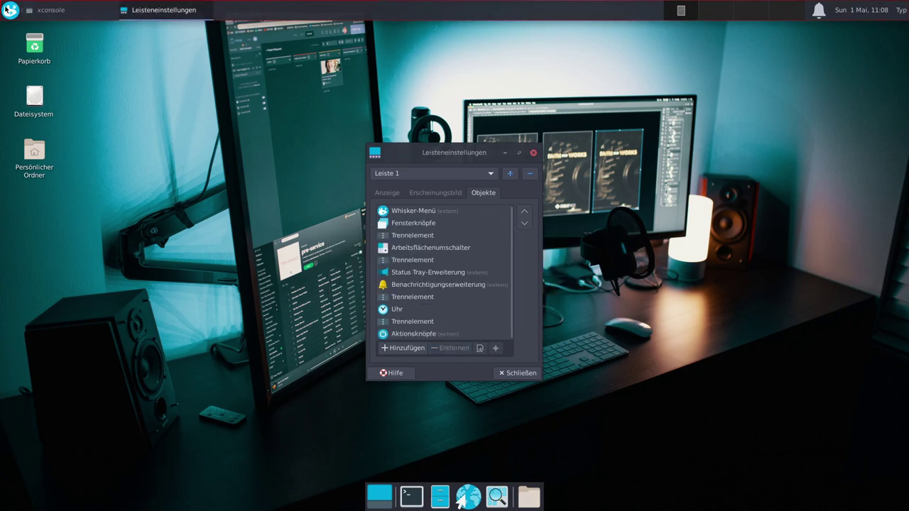
- Check the favourites and categories of the Whisker menu, and close the panel preferences
click(7, 10)
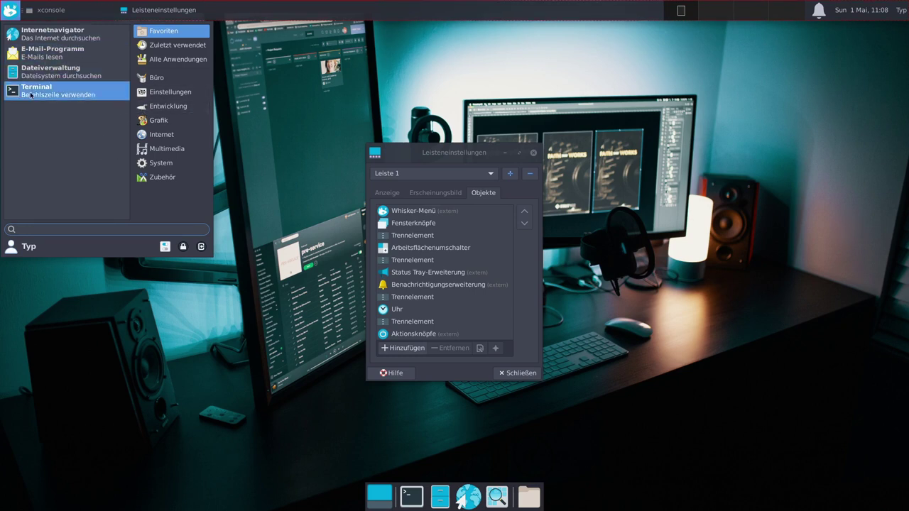
drag(438, 159, 759, 69)
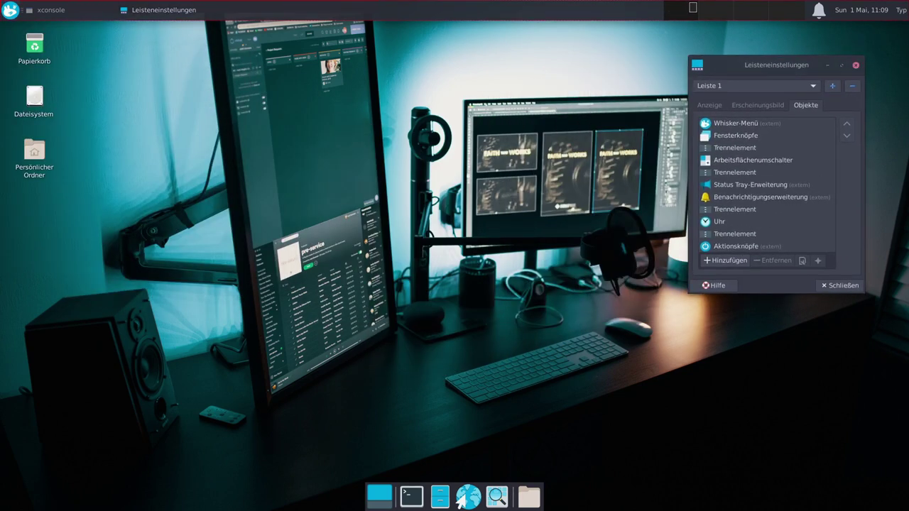
key(alt+F4)
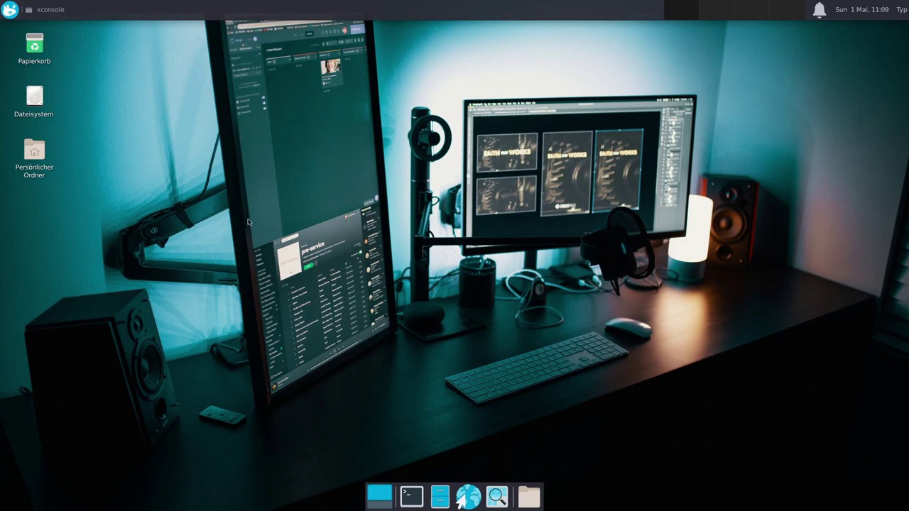
- Hide the Persönlicher Ordner, Dateisystem, Papierkorb and Entfernbare Datenträger desktop icons, check the desktop menu options and close the desktop settings
right_click(324, 195)
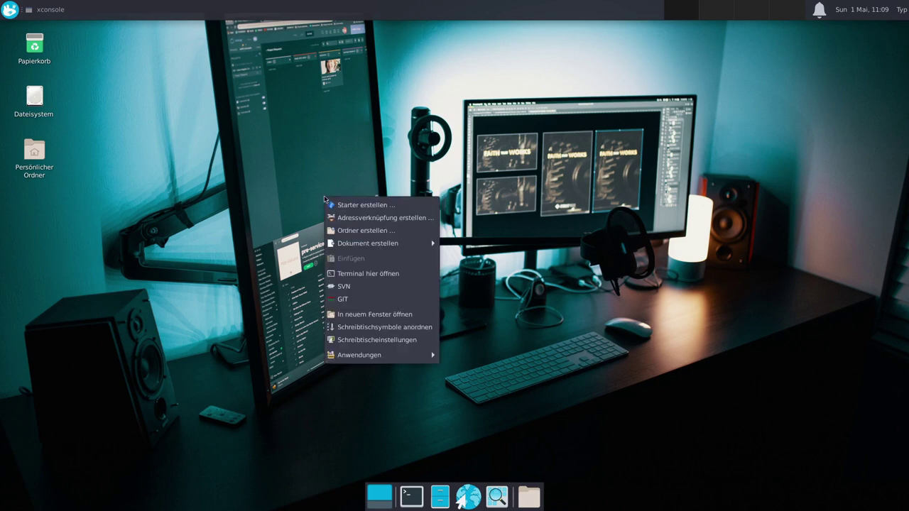
click(365, 341)
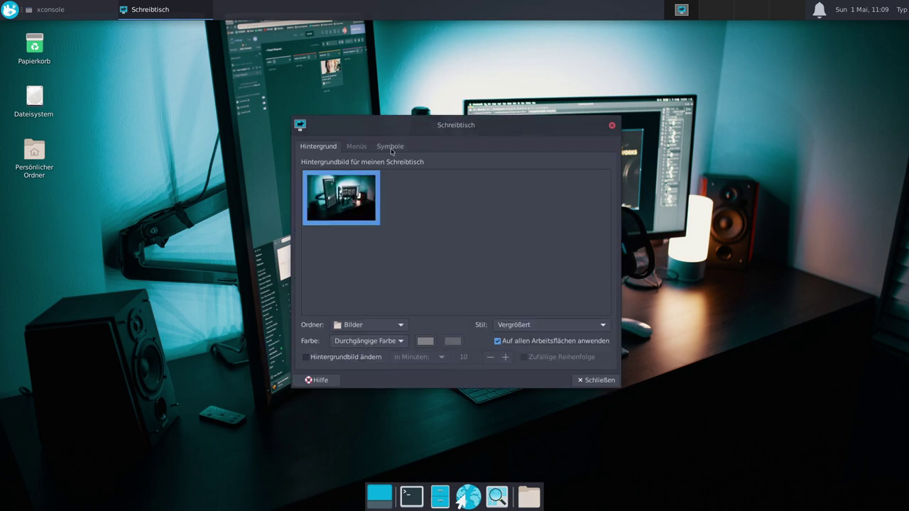
click(392, 152)
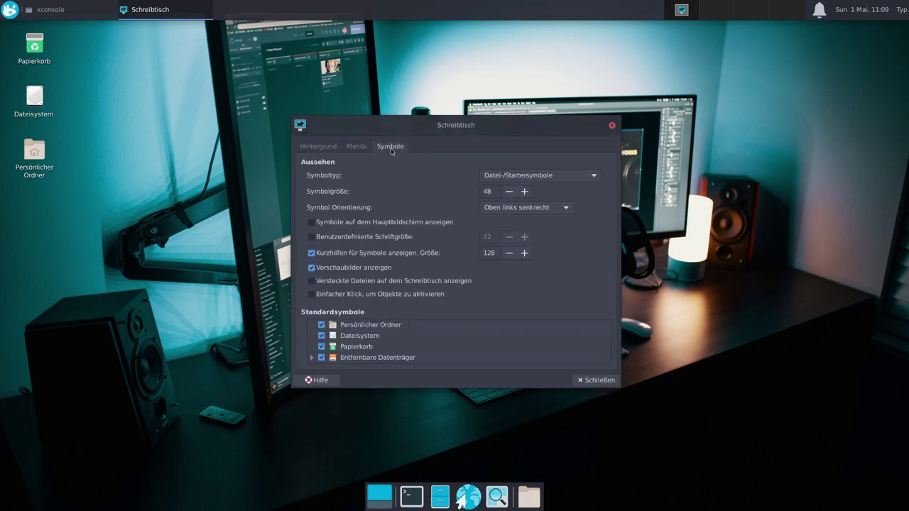
click(321, 325)
click(321, 336)
click(321, 347)
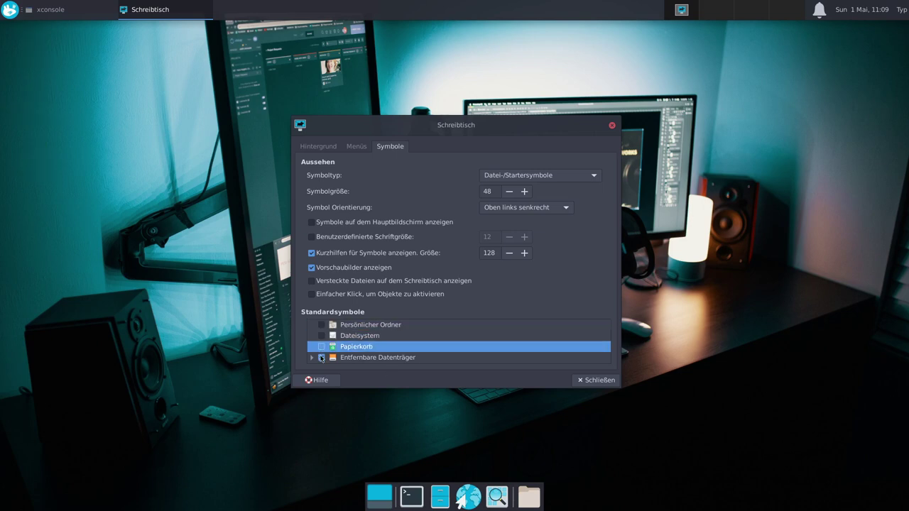
click(321, 358)
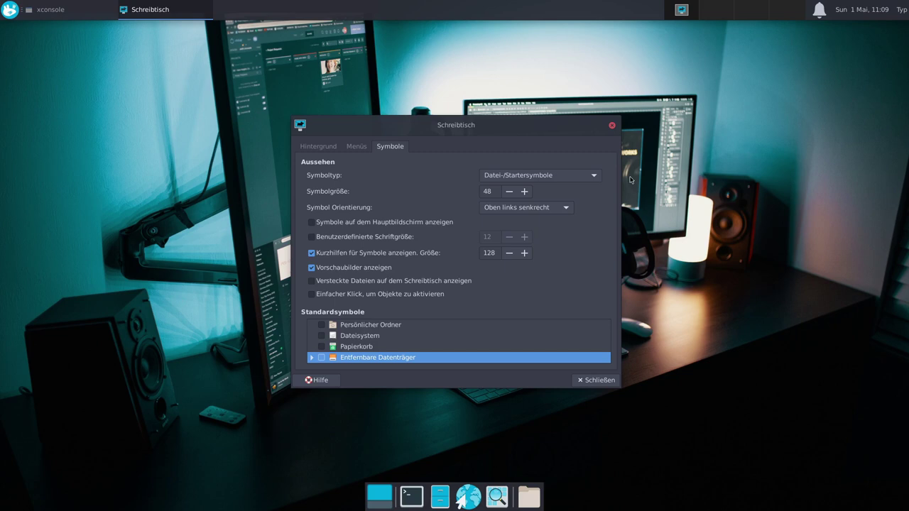
click(355, 147)
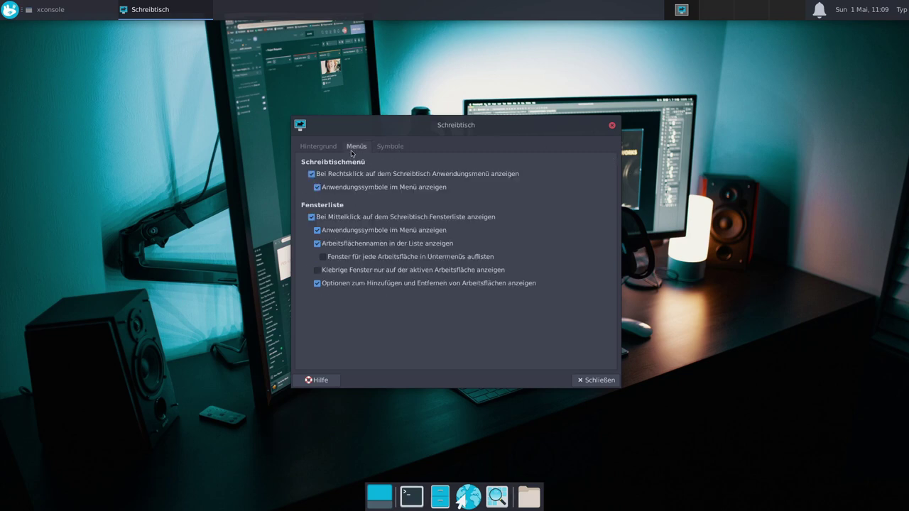
click(612, 128)
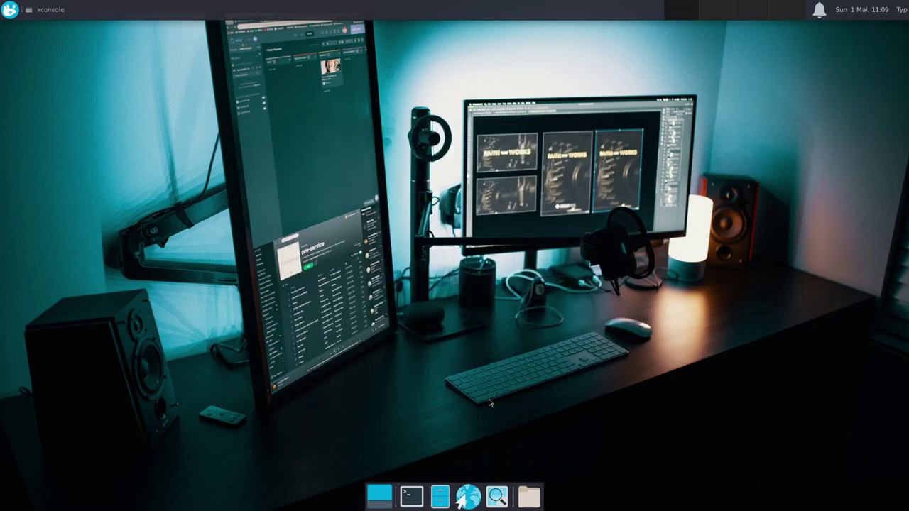
- Open the home folder in the file manager and place its window in the desktop's upper right area
click(441, 501)
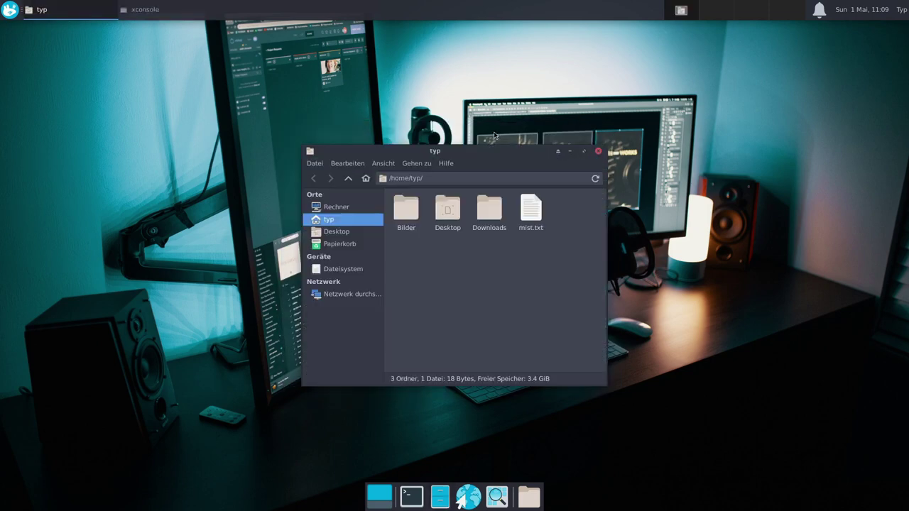
drag(480, 153, 735, 55)
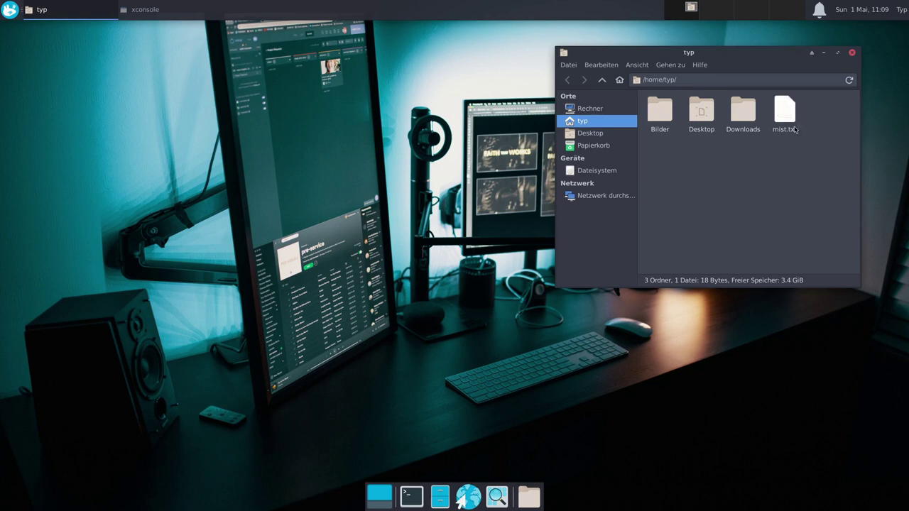
- View the Anwendungsfinder in an enlarged window to examine the application list in the new theme, and close it
click(499, 499)
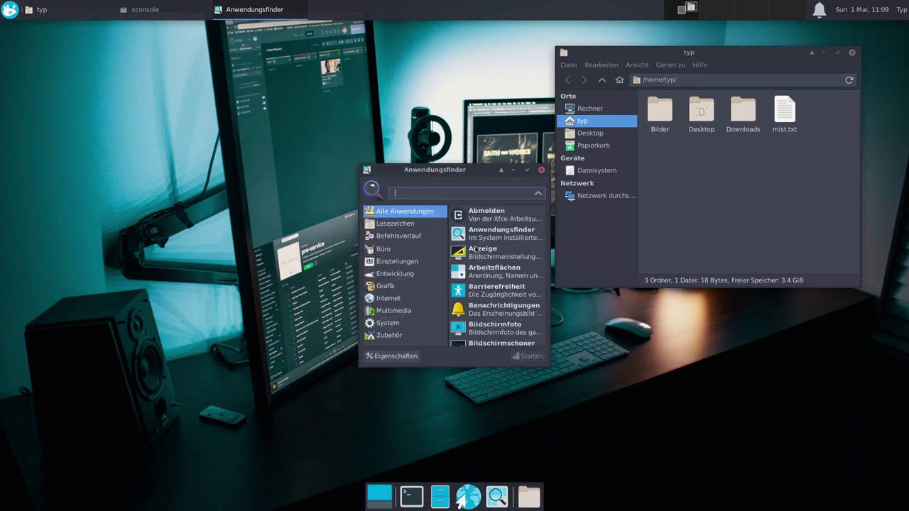
drag(446, 172, 422, 103)
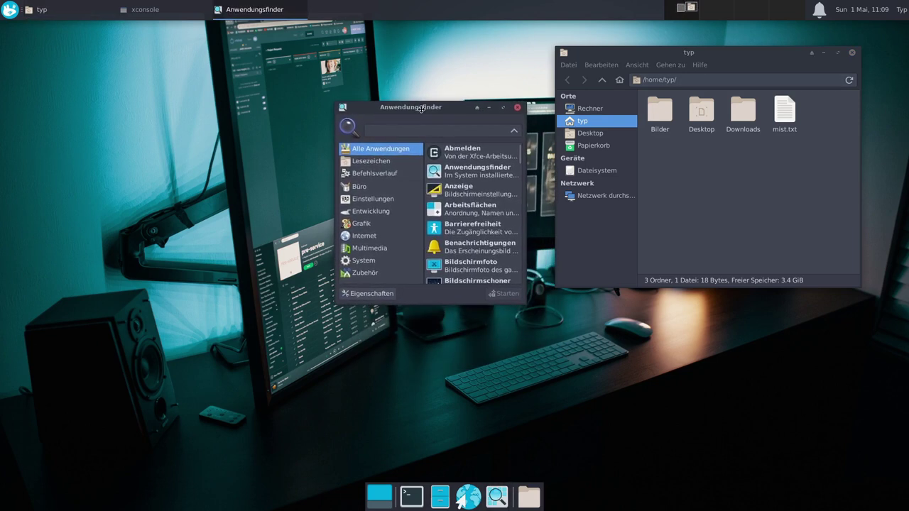
click(528, 309)
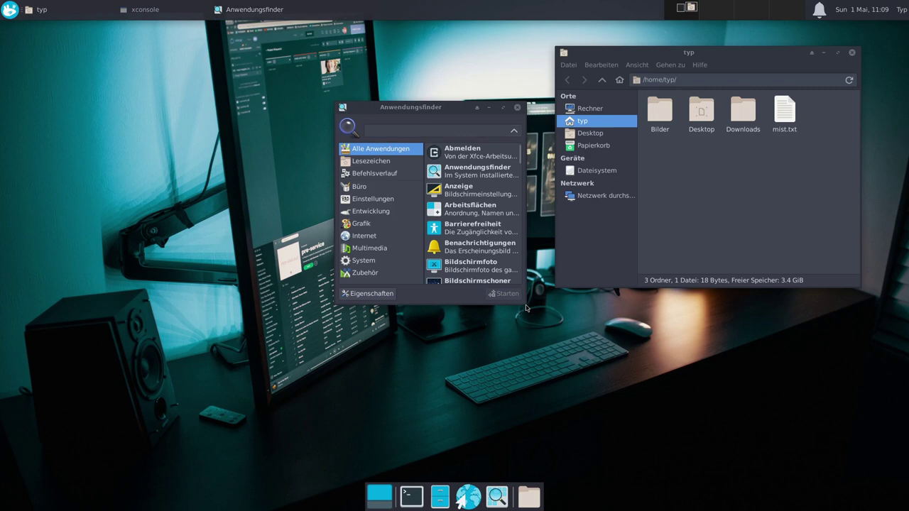
drag(525, 303, 813, 414)
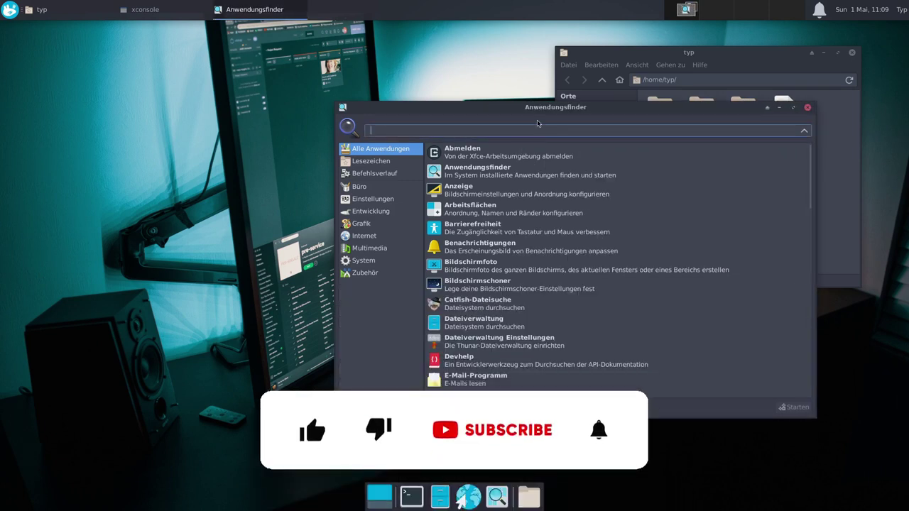
drag(554, 111, 616, 164)
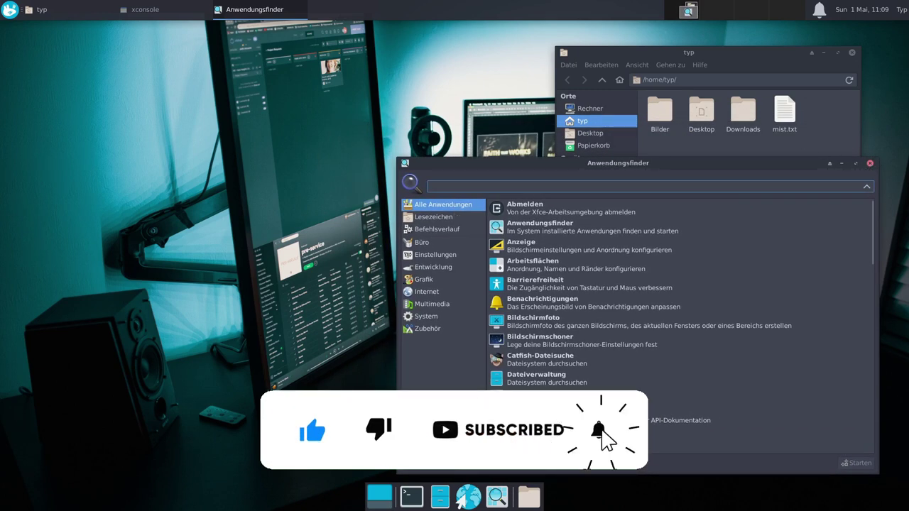
click(871, 165)
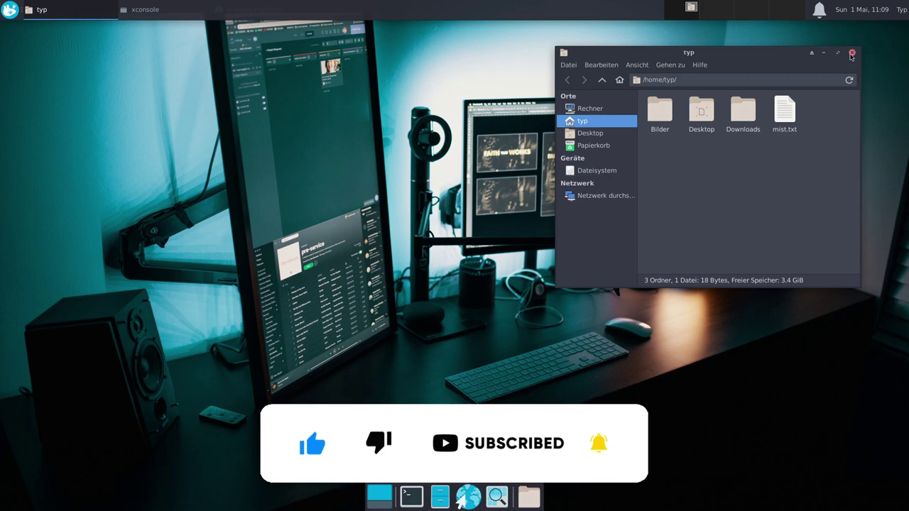